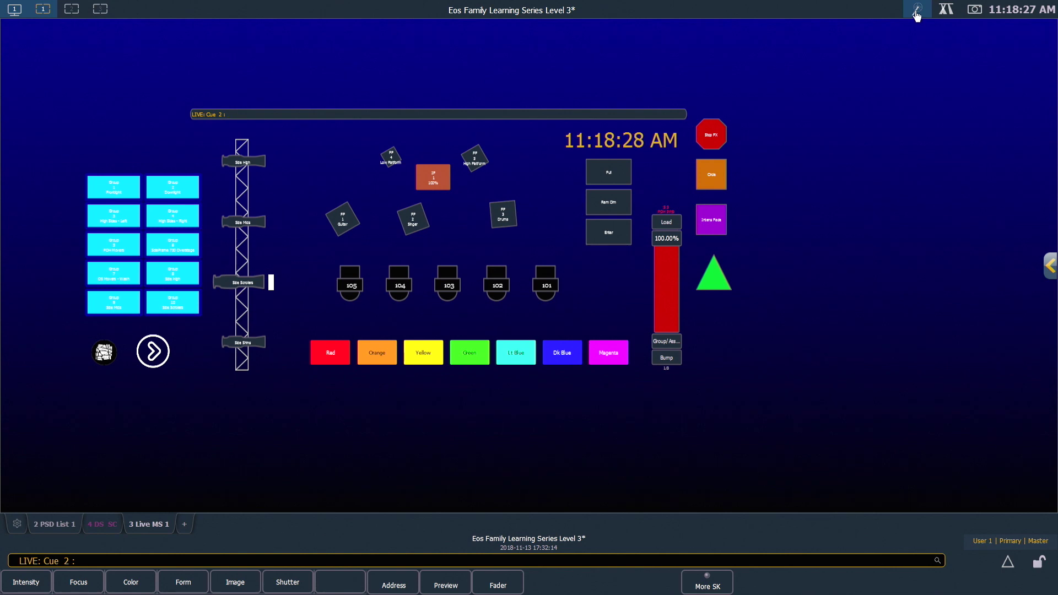
- Create a new blank magic sheet from the Magic Sheet Browser
{"action": "left_click", "coordinate": [916, 14]}
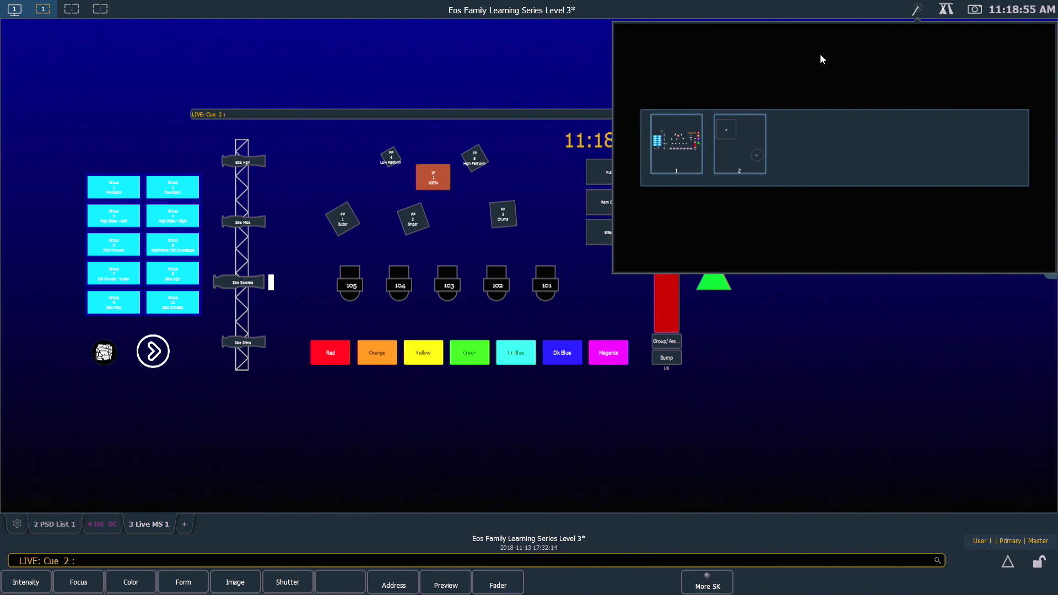
{"action": "left_click", "coordinate": [866, 17]}
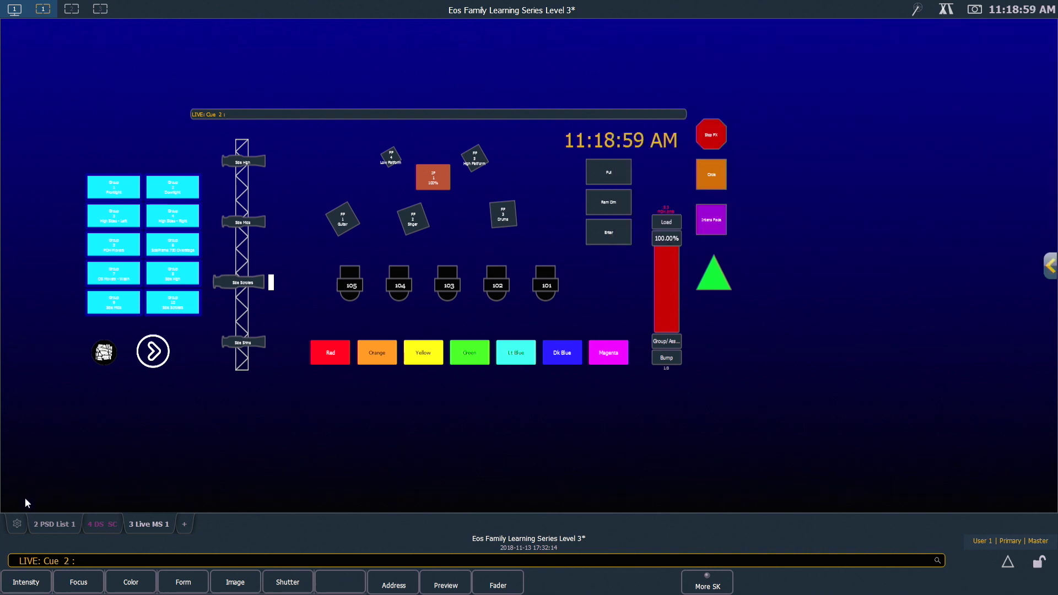
{"action": "left_click", "coordinate": [20, 525]}
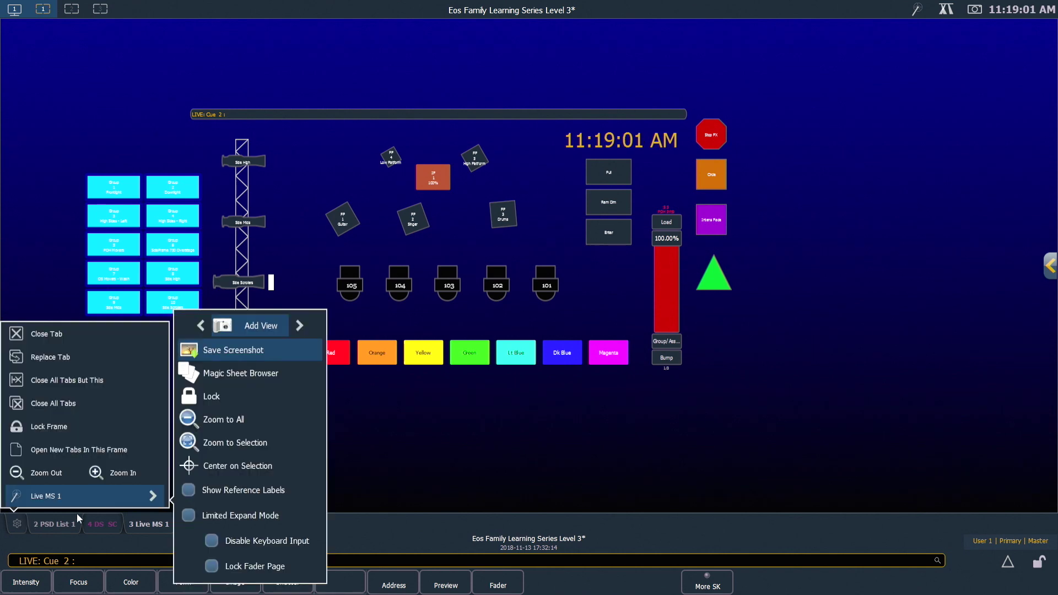
{"action": "left_click", "coordinate": [251, 374]}
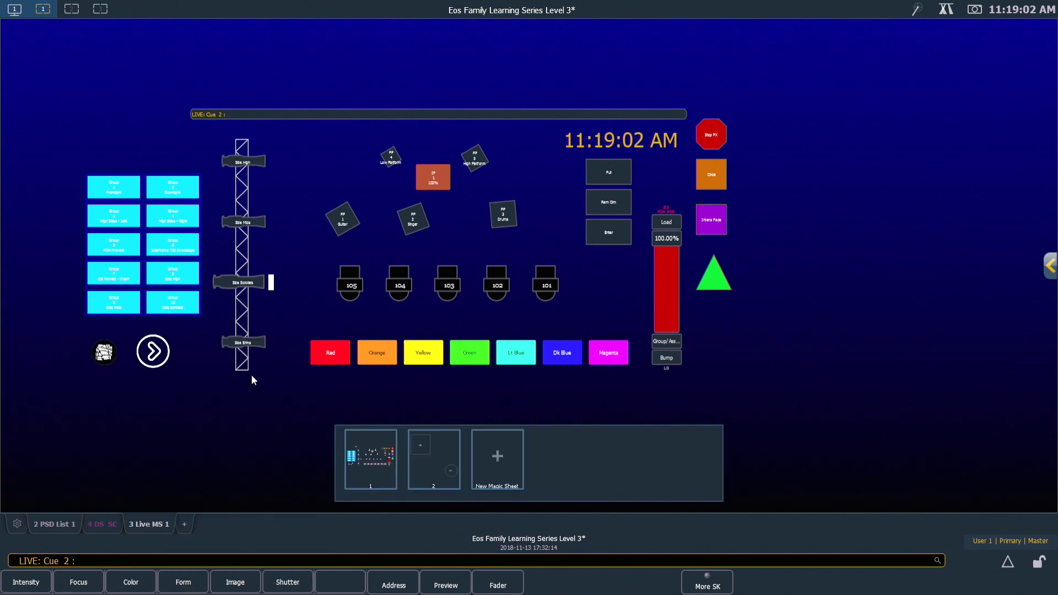
{"action": "left_click", "coordinate": [495, 472]}
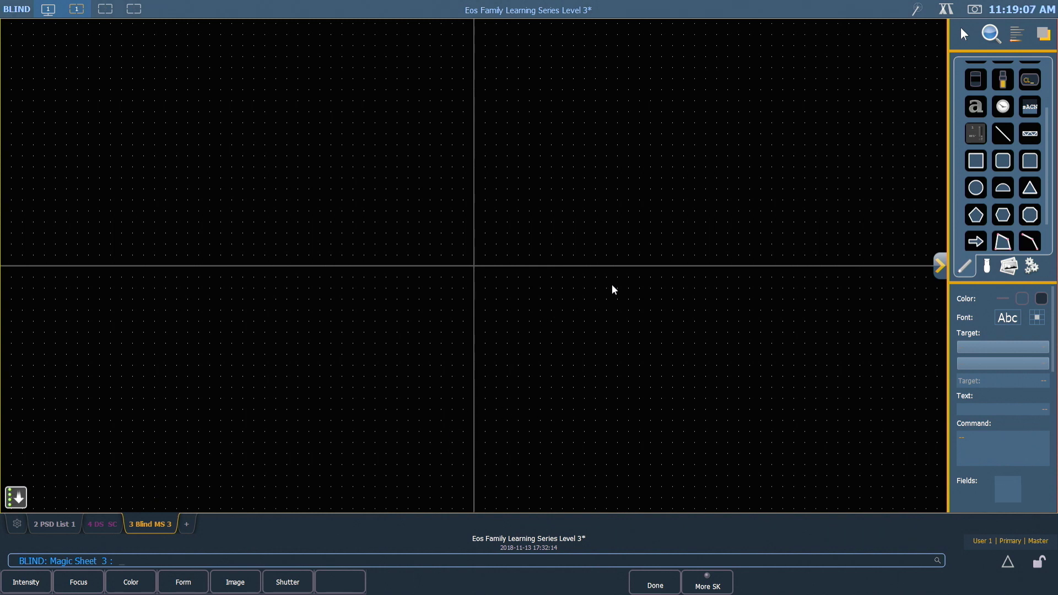
- Place a square on the sheet with its target set to None and its fill removed
{"action": "left_click_drag", "start_coordinate": [975, 166], "coordinate": [308, 177]}
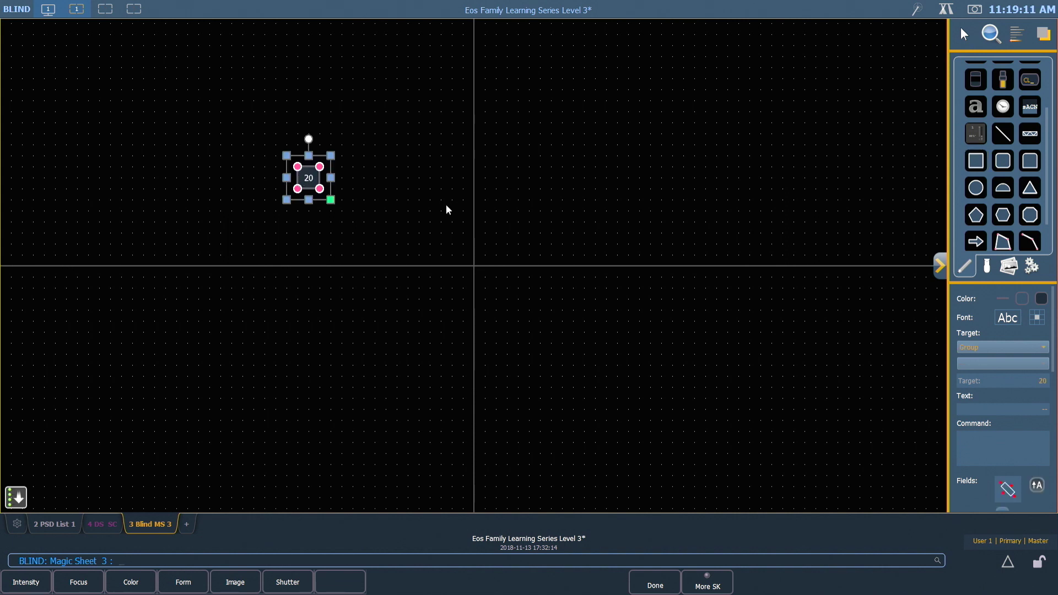
{"action": "left_click", "coordinate": [1025, 348]}
{"action": "left_click", "coordinate": [978, 190]}
{"action": "left_click", "coordinate": [1045, 305]}
{"action": "left_click", "coordinate": [1022, 448]}
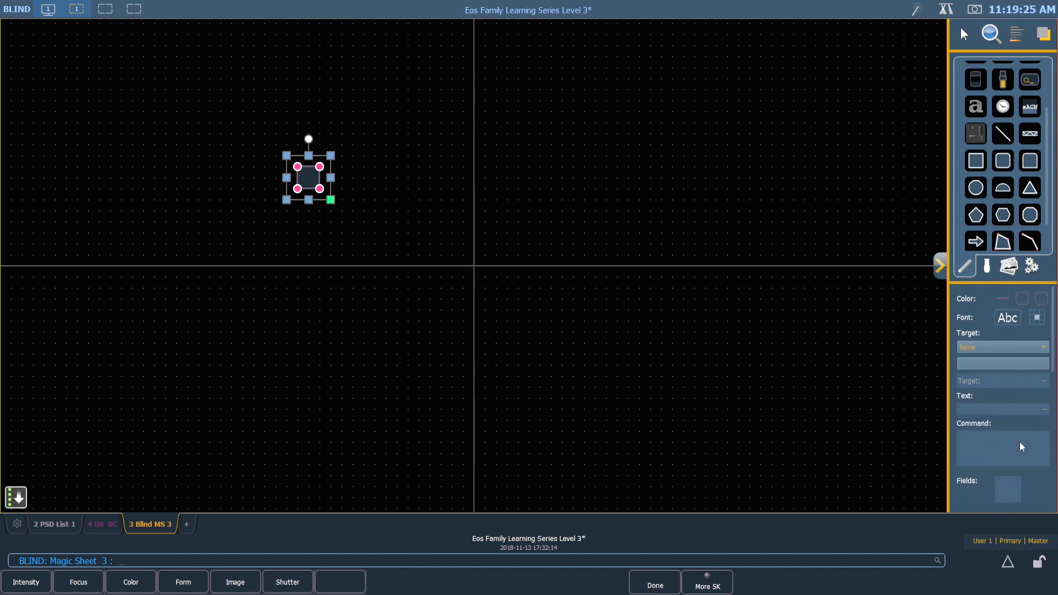
- Resize the outlined square to 800 wide by 450 high and centre it at about X 0, Y -5
{"action": "scroll", "coordinate": [975, 344], "scroll_direction": "down", "scroll_amount": 3}
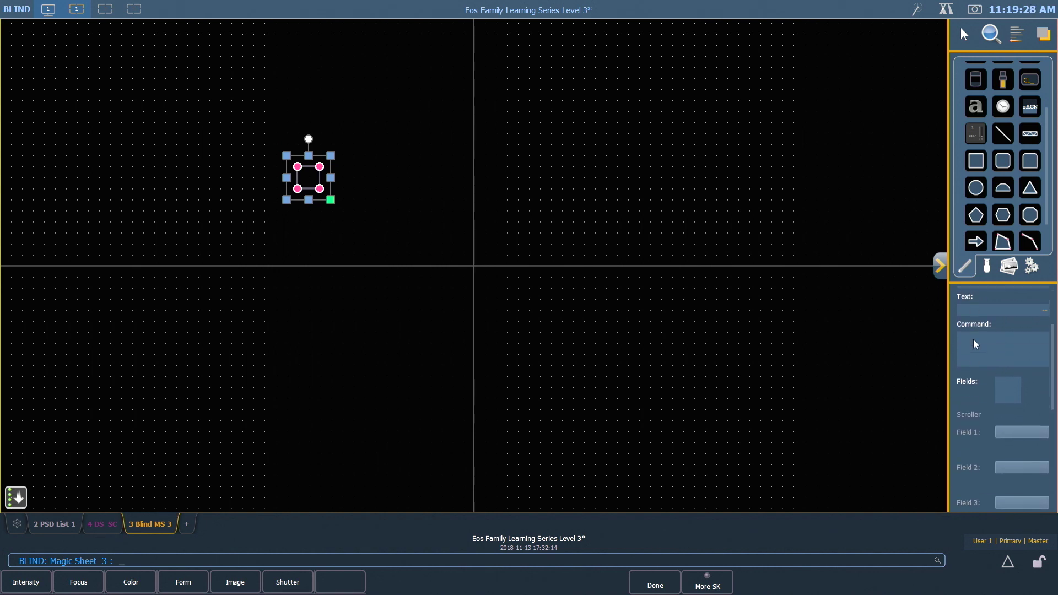
{"action": "scroll", "coordinate": [975, 344], "scroll_direction": "down", "scroll_amount": 8}
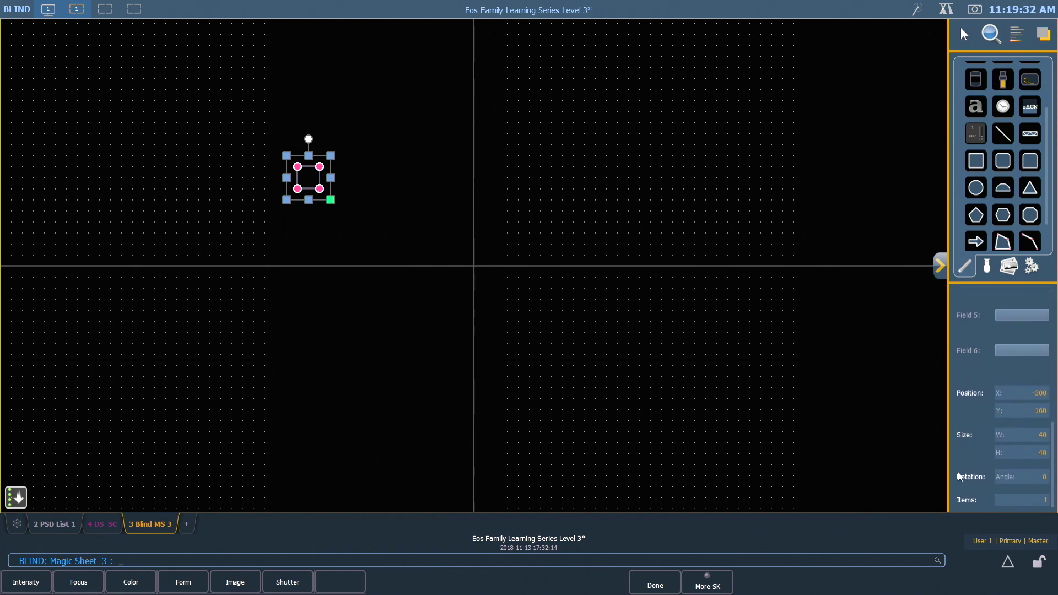
{"action": "left_click", "coordinate": [1039, 434]}
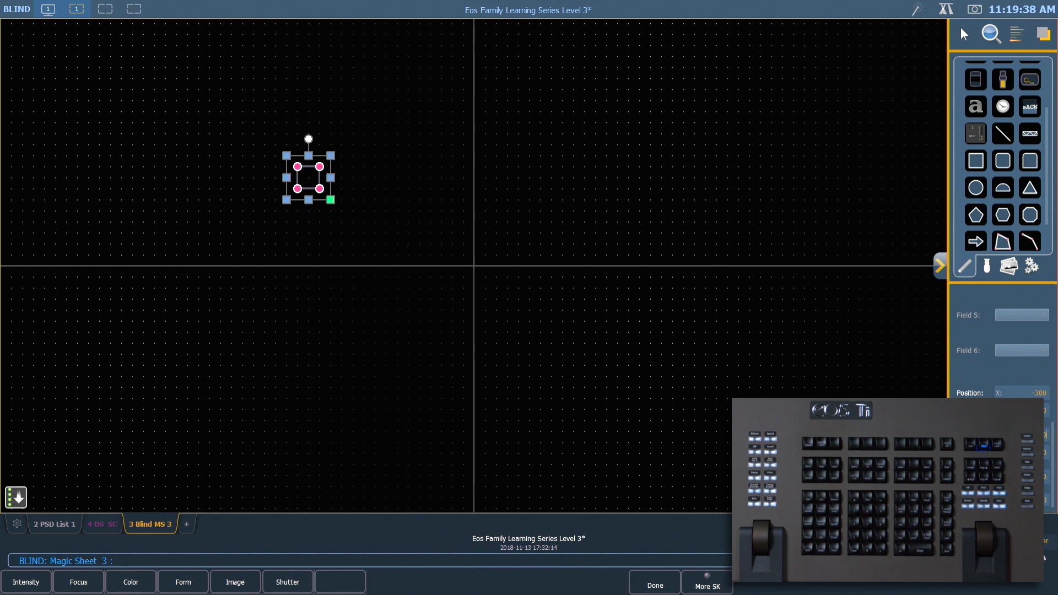
{"action": "key", "text": "Return"}
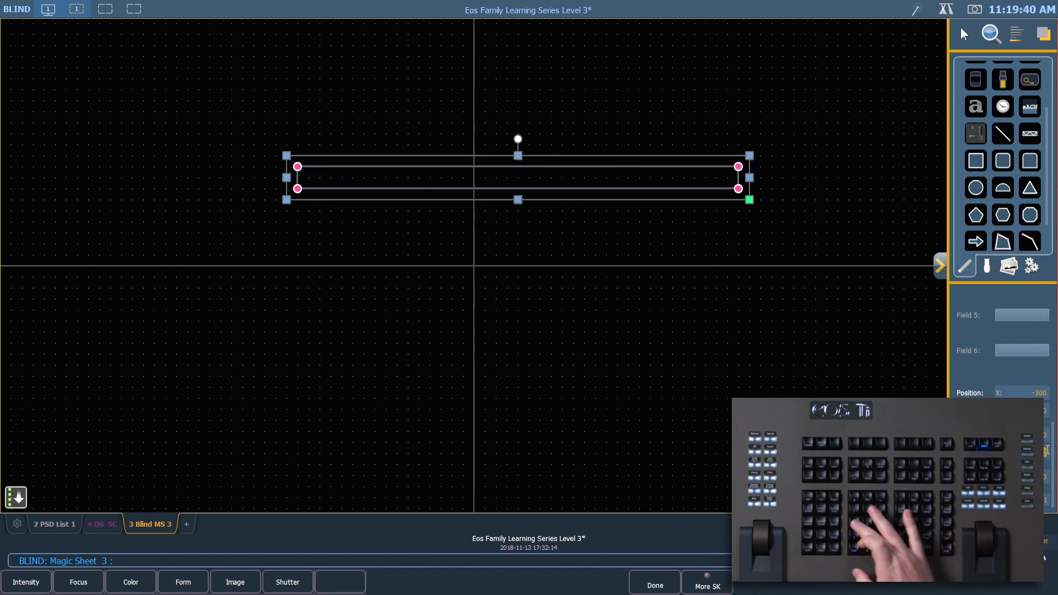
{"action": "key", "text": "Return"}
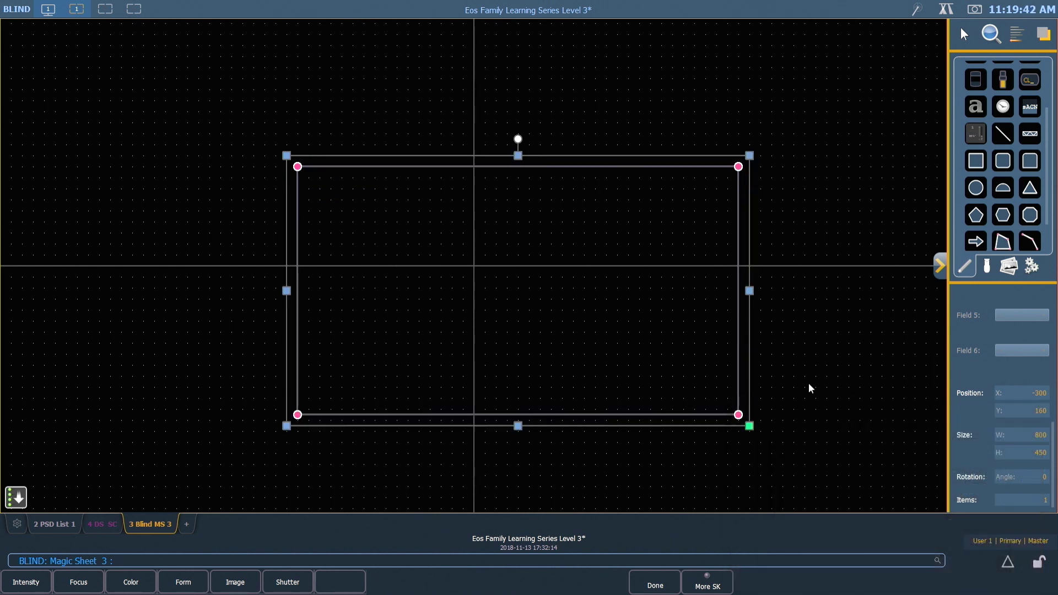
{"action": "left_click_drag", "start_coordinate": [656, 317], "coordinate": [615, 292]}
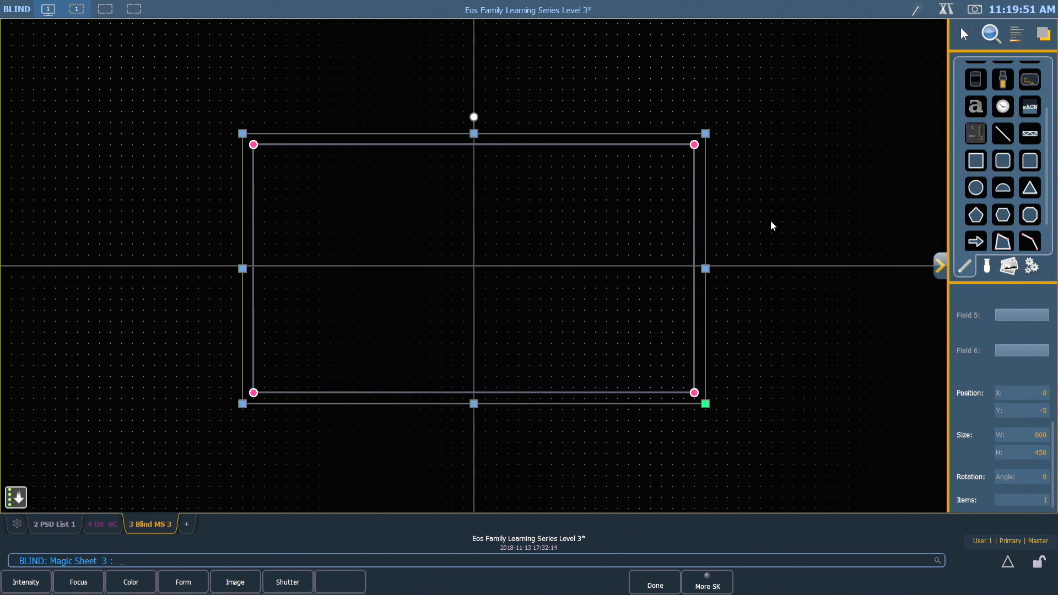
{"action": "left_click", "coordinate": [789, 192]}
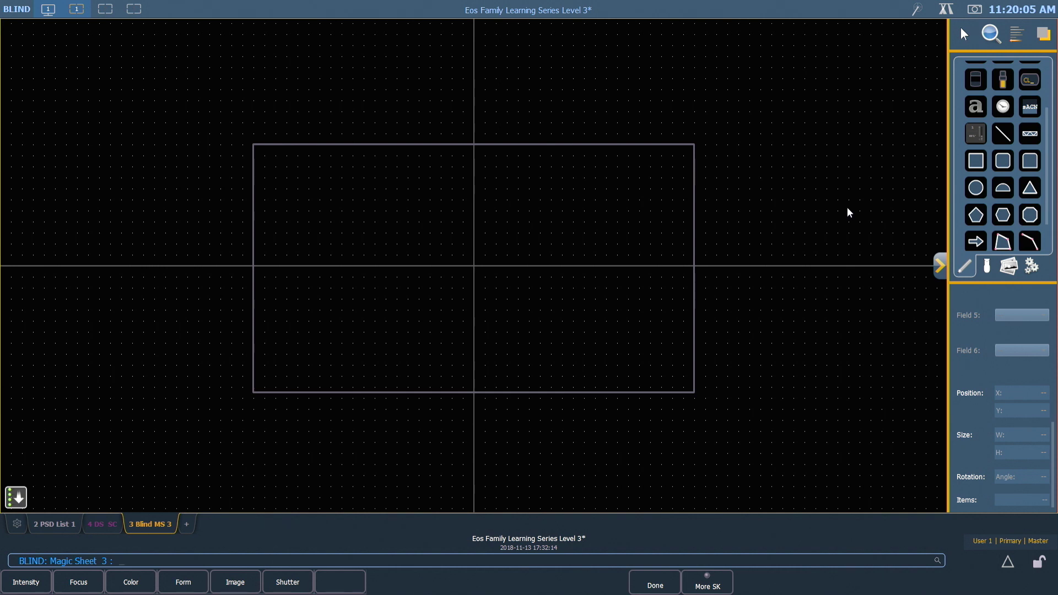
- Add a rectangle about 140 by 80 in the frame's upper-left corner and set its target to Macro 4
{"action": "left_click_drag", "start_coordinate": [978, 161], "coordinate": [364, 191]}
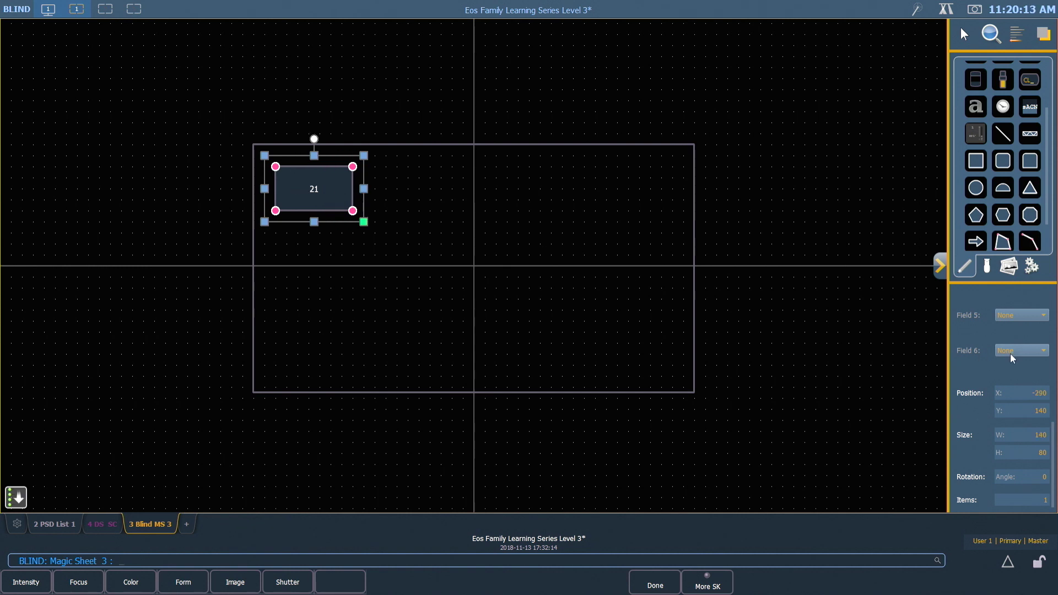
{"action": "scroll", "coordinate": [1012, 359], "scroll_direction": "up", "scroll_amount": 8}
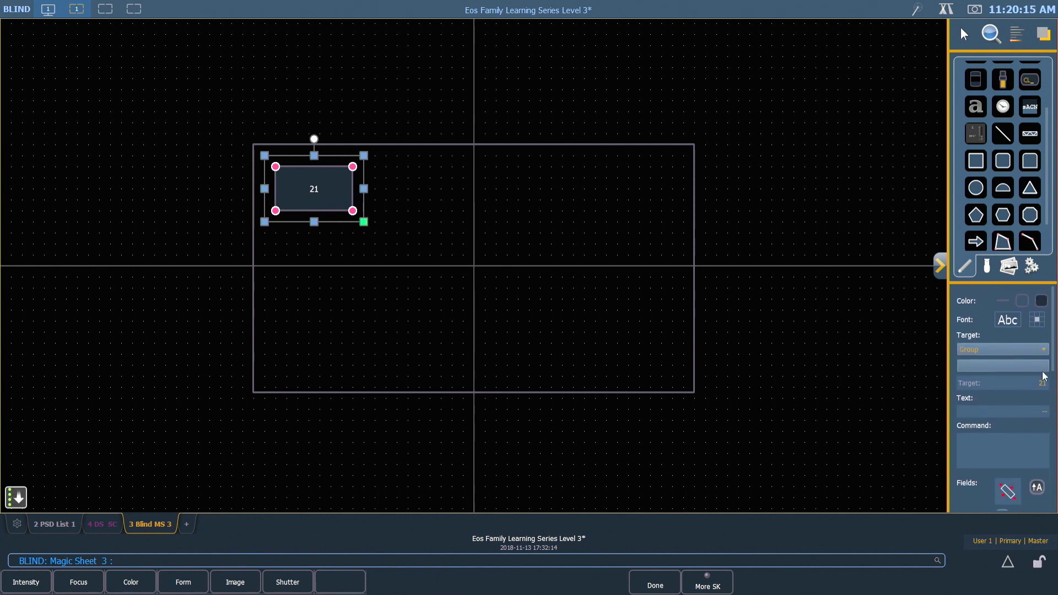
{"action": "left_click", "coordinate": [1041, 350]}
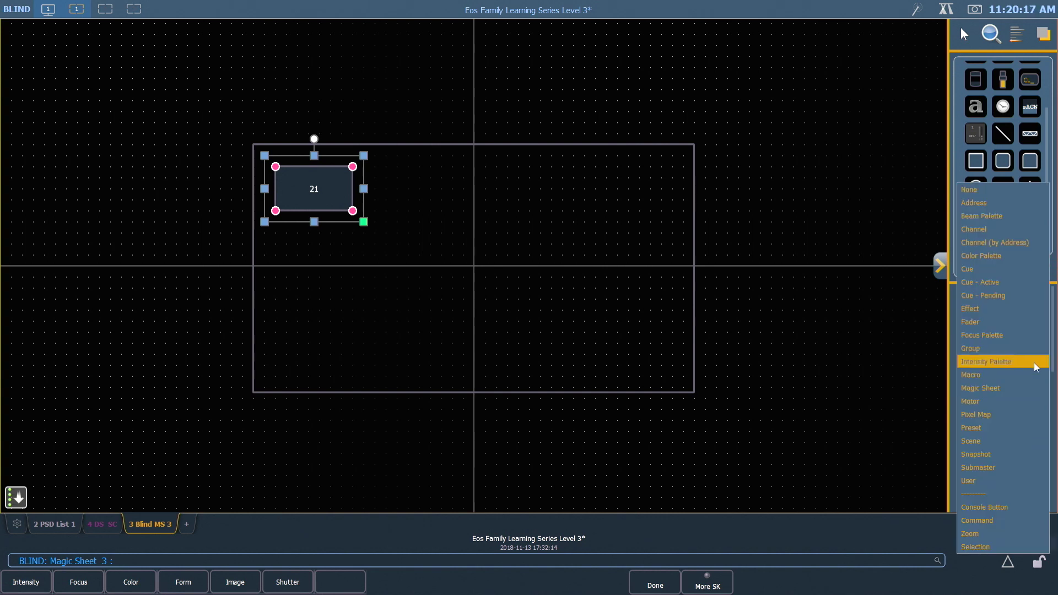
{"action": "left_click", "coordinate": [991, 375]}
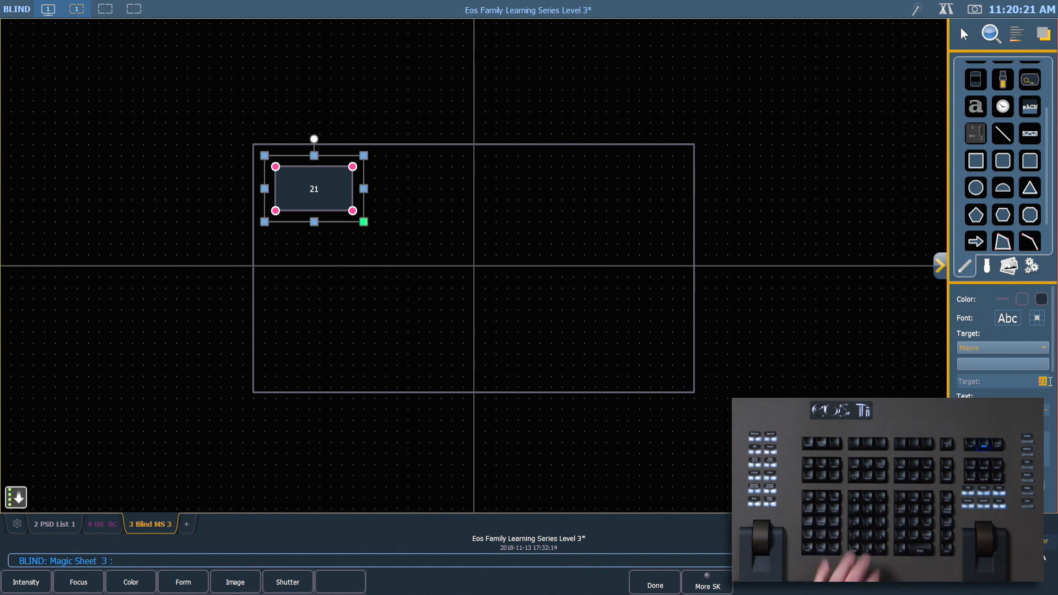
{"action": "type", "text": "4"}
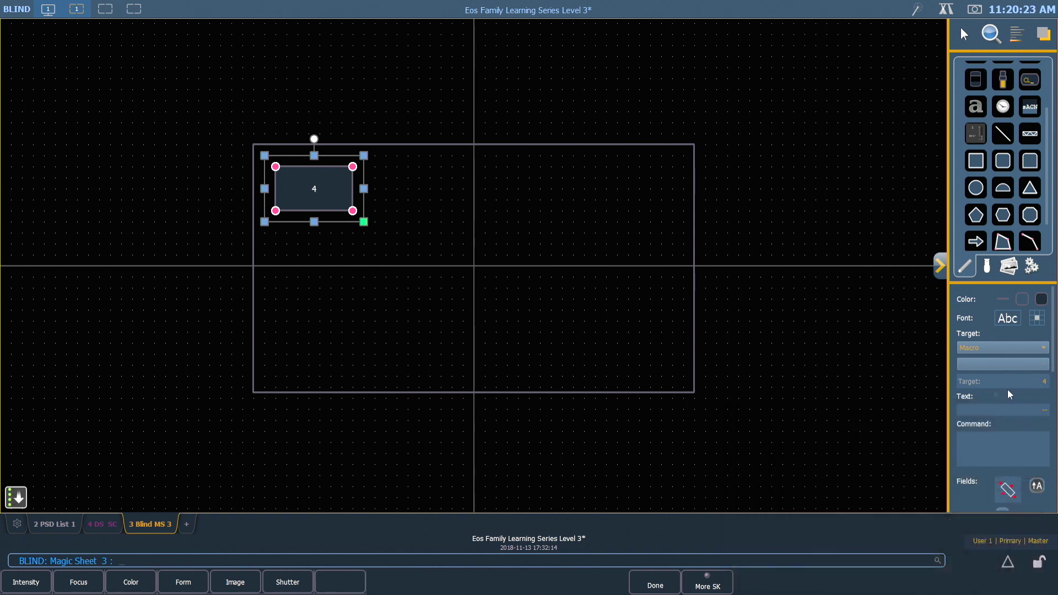
- Set Field 1 of the Macro 4 button to Label and leave edit mode to check it in Live
{"action": "scroll", "coordinate": [988, 358], "scroll_direction": "down", "scroll_amount": 3}
{"action": "scroll", "coordinate": [988, 358], "scroll_direction": "down", "scroll_amount": 2}
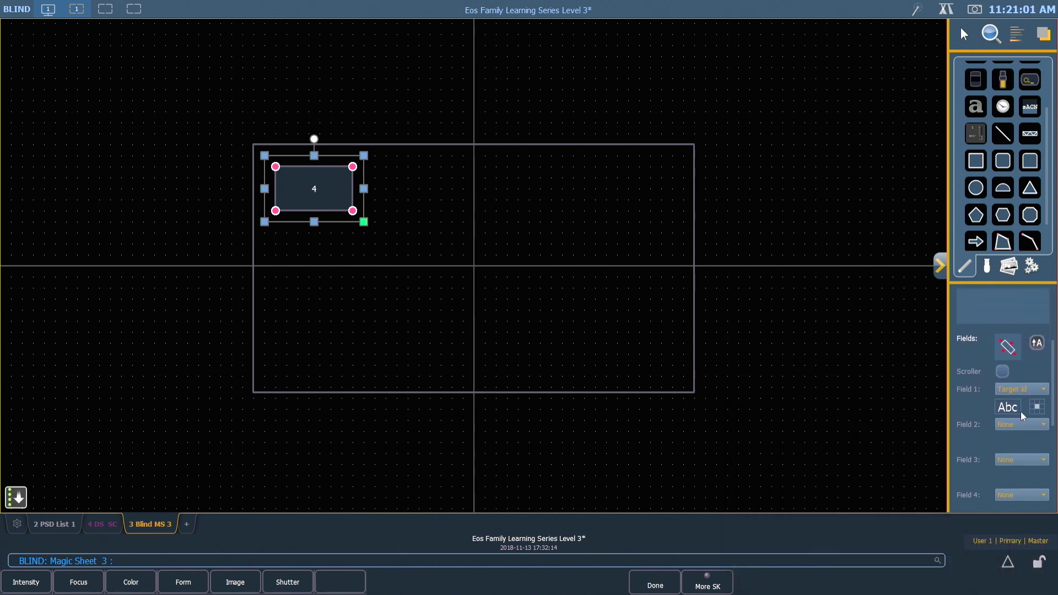
{"action": "left_click", "coordinate": [1022, 380]}
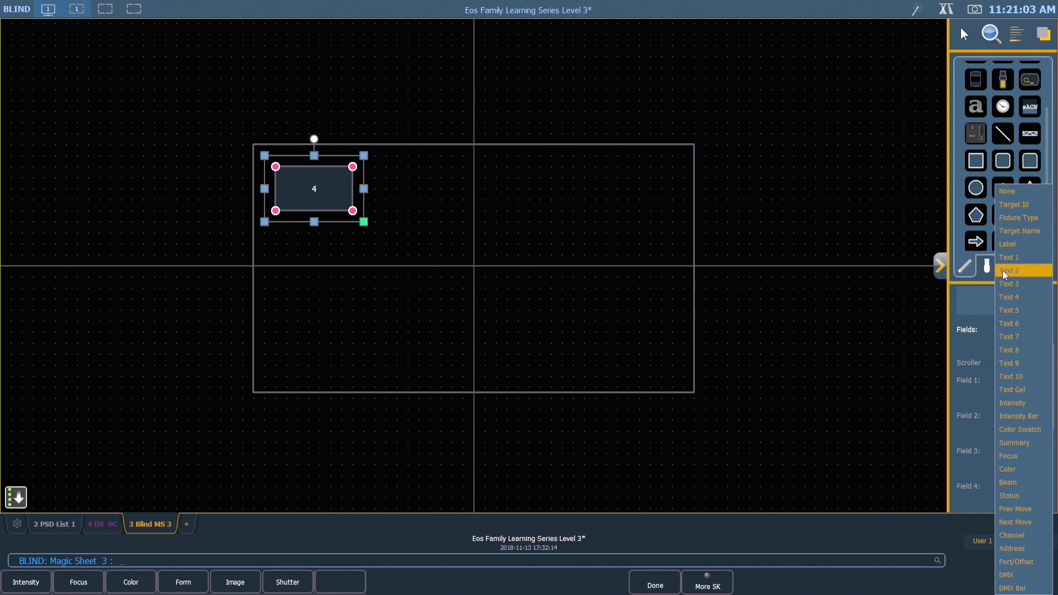
{"action": "left_click", "coordinate": [1018, 245]}
{"action": "left_click", "coordinate": [939, 266]}
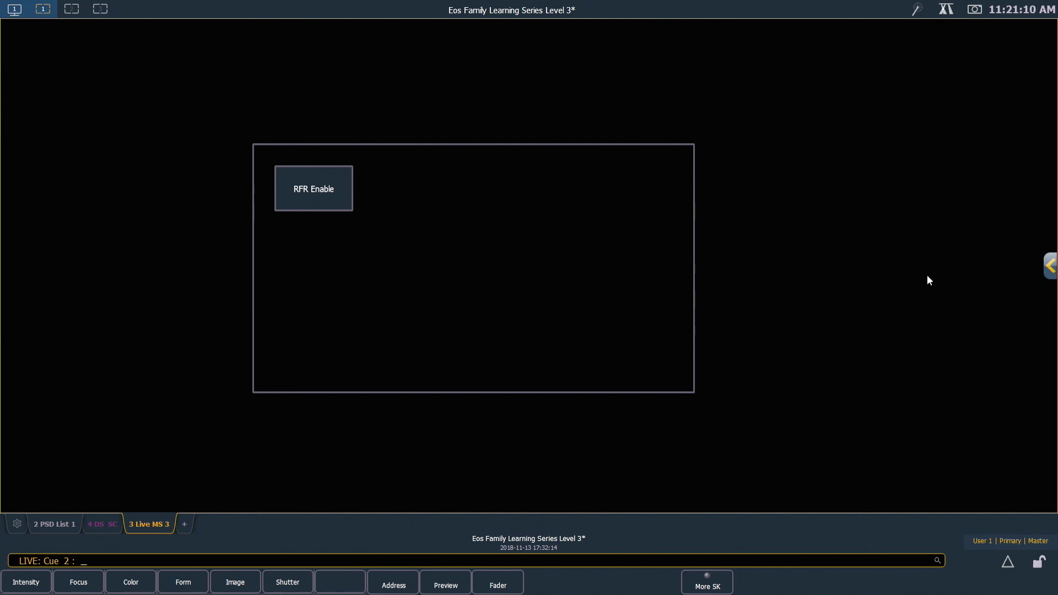
- Reopen the magic sheet for editing and fill the Macro 4 button with green
{"action": "left_click", "coordinate": [1050, 267]}
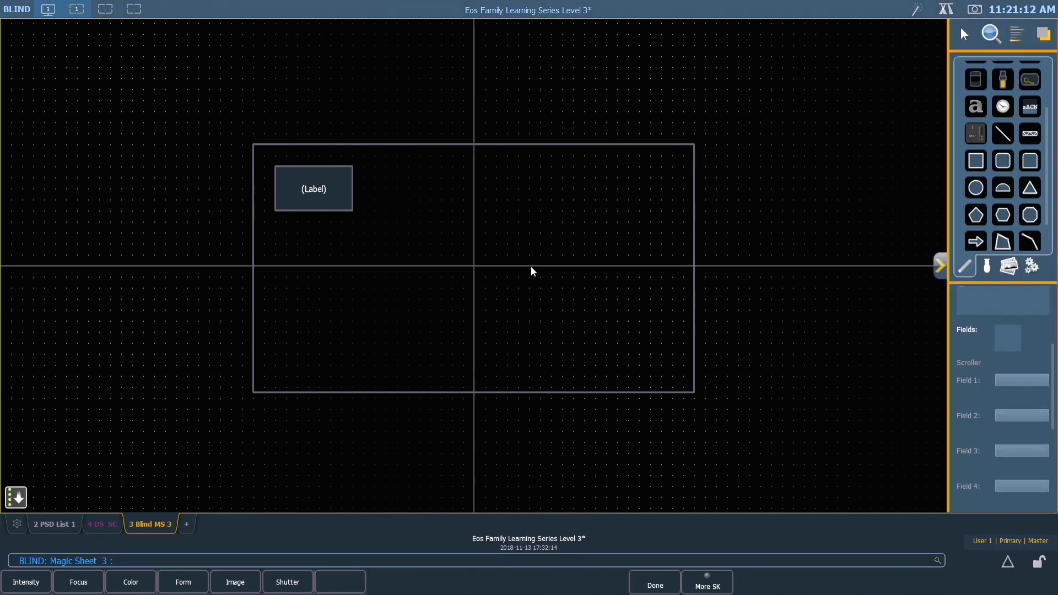
{"action": "left_click", "coordinate": [331, 202]}
{"action": "scroll", "coordinate": [997, 346], "scroll_direction": "up", "scroll_amount": 1}
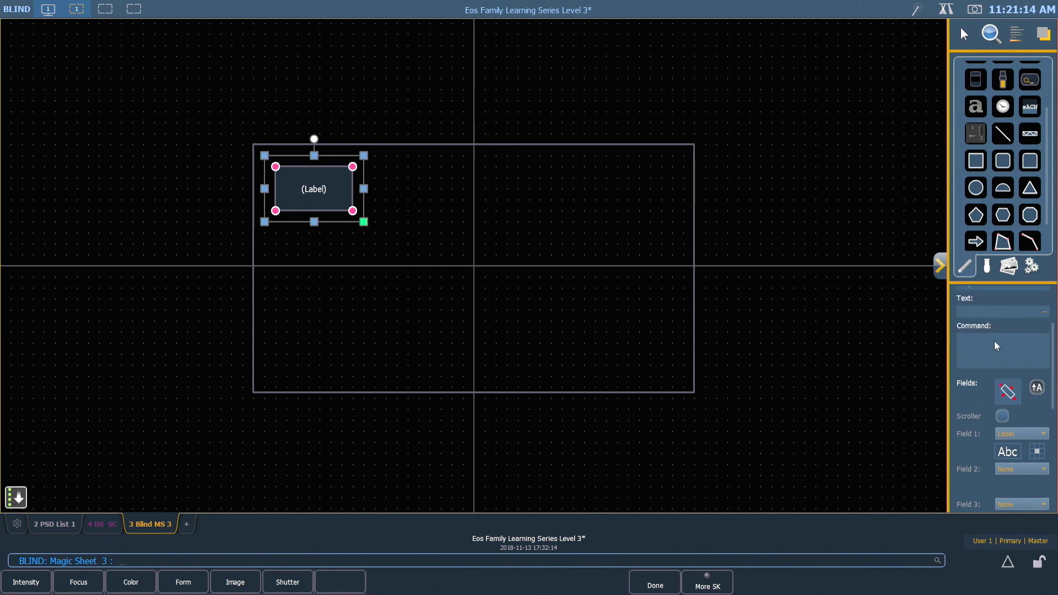
{"action": "scroll", "coordinate": [996, 346], "scroll_direction": "up", "scroll_amount": 3}
{"action": "left_click", "coordinate": [1041, 300]}
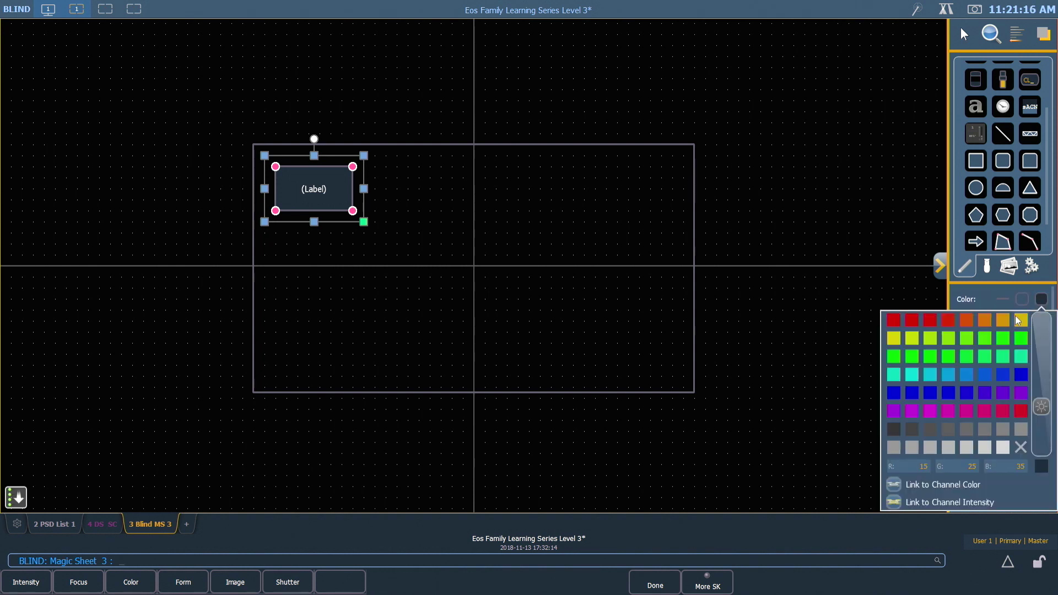
{"action": "left_click", "coordinate": [969, 357]}
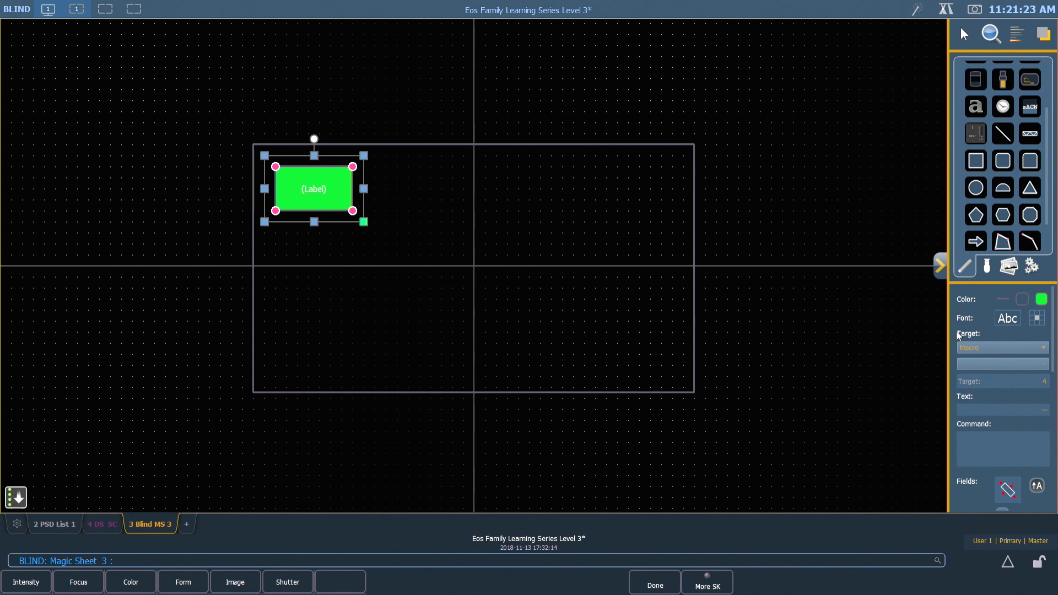
- Duplicate the green button directly below, set the copy's target to Macro 5 and fill it with red
{"action": "key", "text": "ctrl+d"}
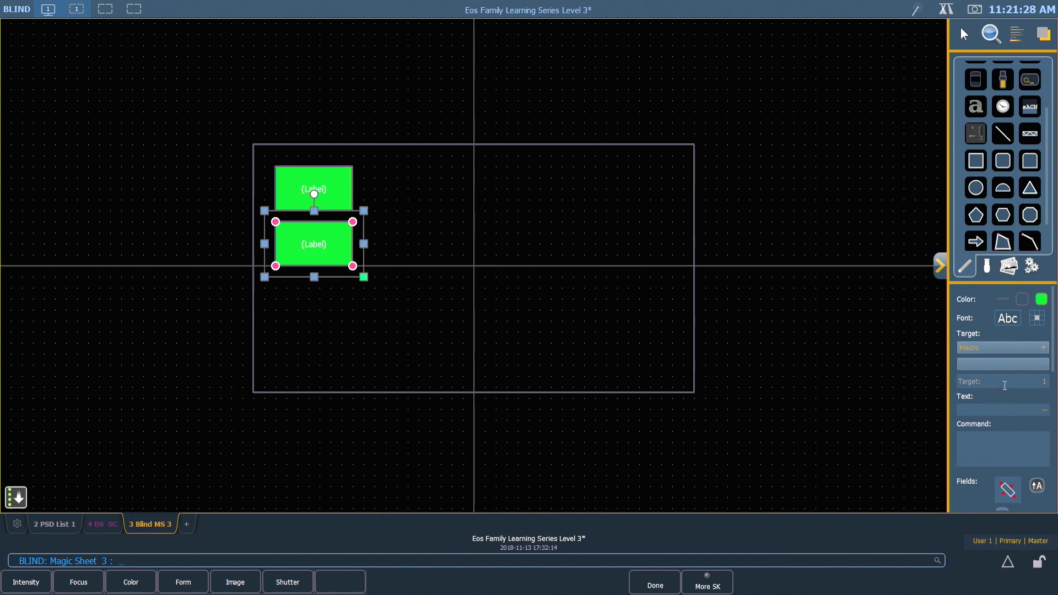
{"action": "type", "text": "5"}
{"action": "left_click", "coordinate": [1042, 300]}
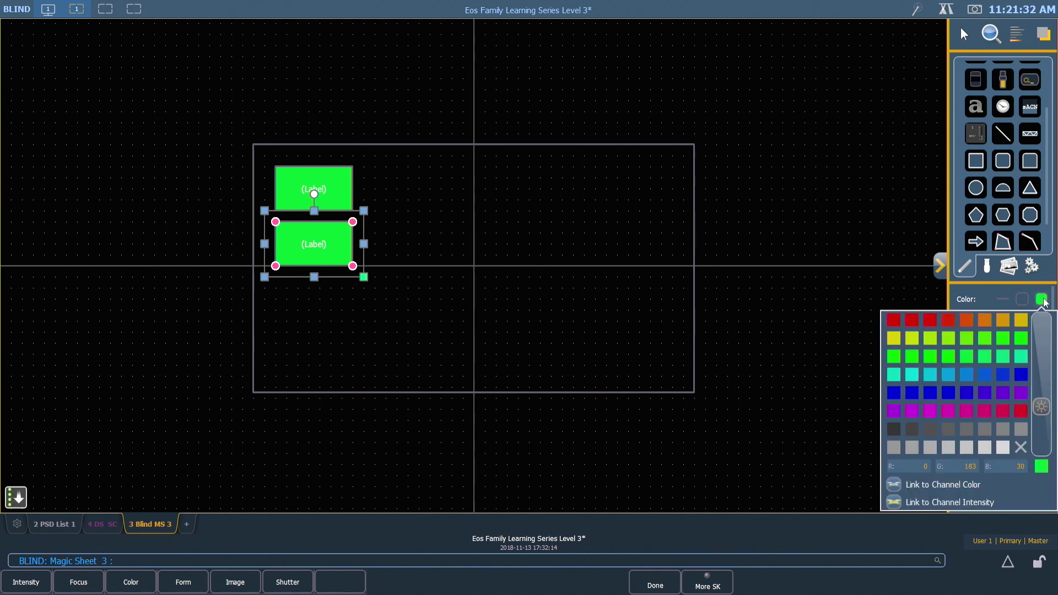
{"action": "left_click", "coordinate": [911, 322]}
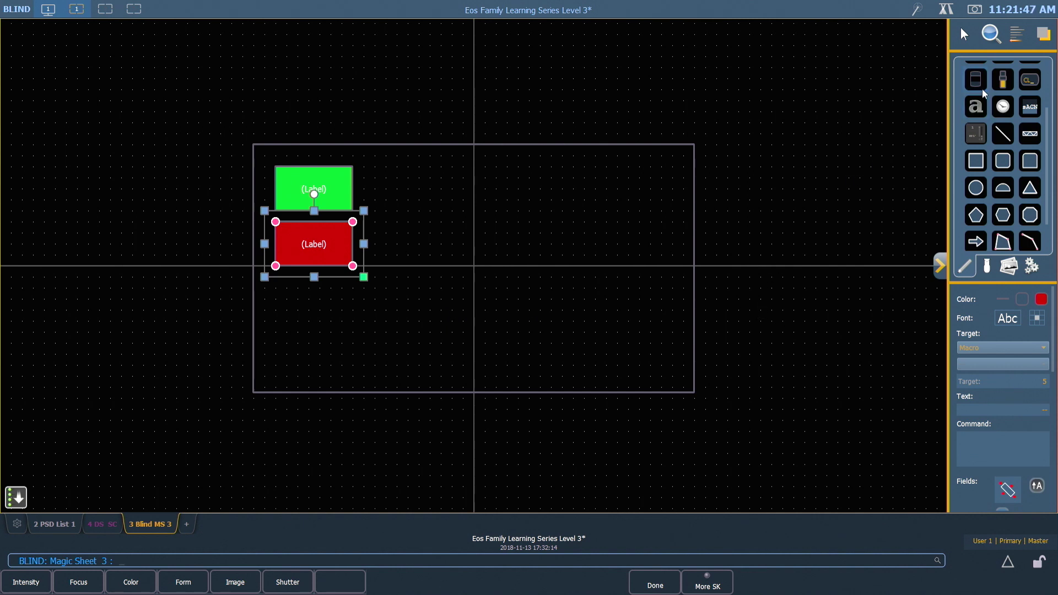
- Add a fader object inside the frame's right end and shorten it slightly from the top to fit
{"action": "left_click", "coordinate": [1003, 80]}
{"action": "left_click", "coordinate": [621, 217]}
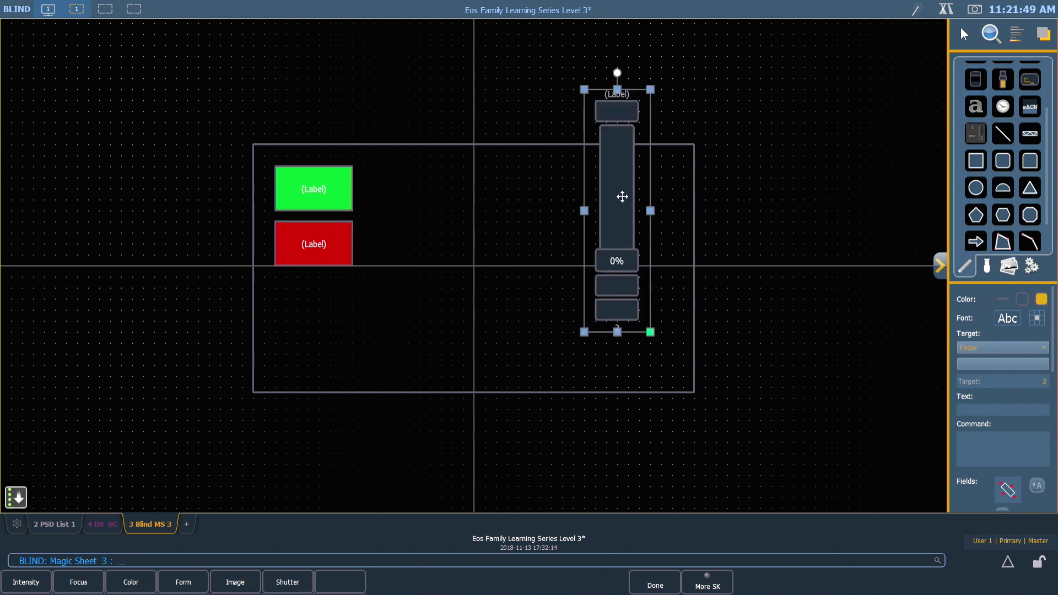
{"action": "left_click_drag", "start_coordinate": [621, 197], "coordinate": [657, 250]}
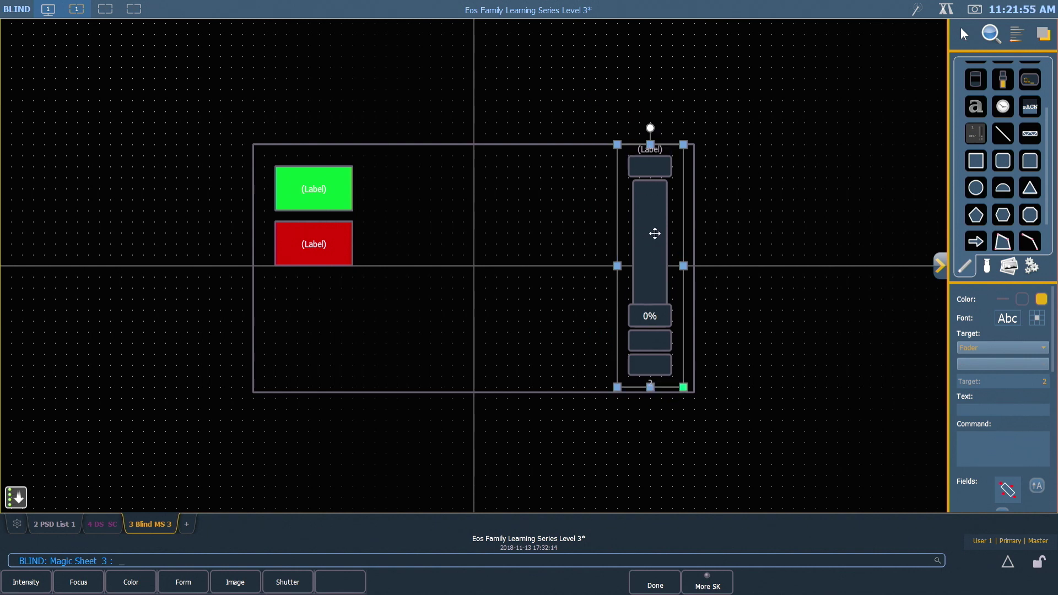
{"action": "left_click_drag", "start_coordinate": [650, 144], "coordinate": [650, 155]}
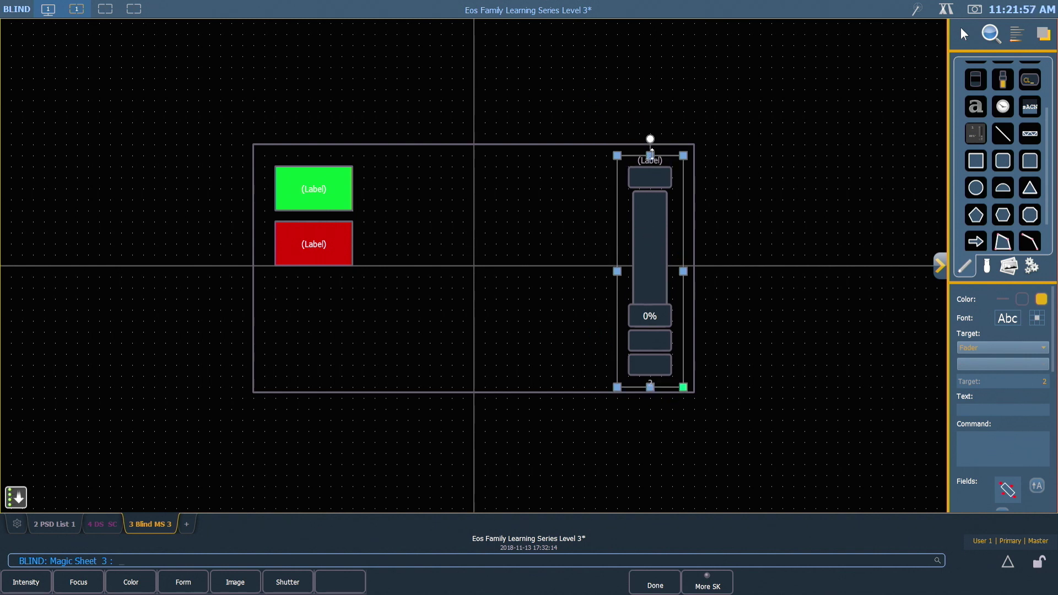
- Set the fader object's target to 1/3
{"action": "left_click", "coordinate": [1044, 380]}
{"action": "type", "text": "21/3"}
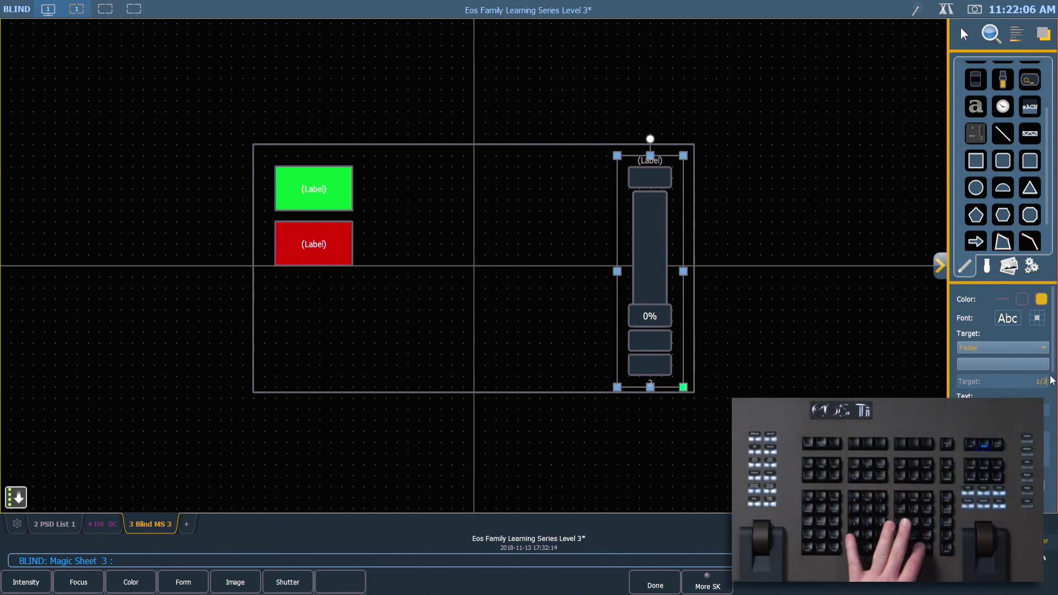
{"action": "key", "text": "Return"}
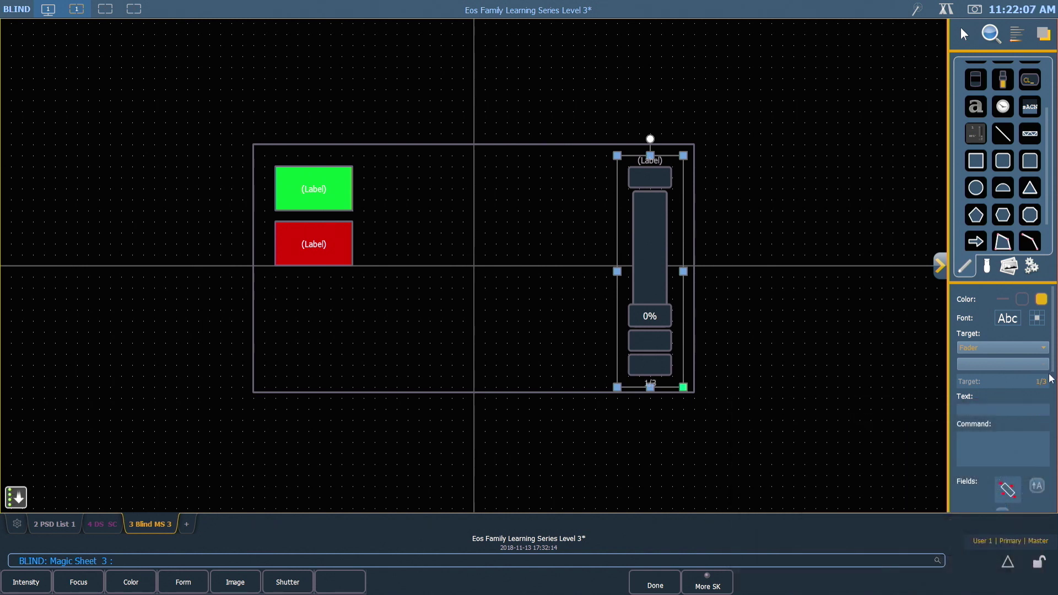
- Fill the fader object with dark red and close the magic sheet's editing tools
{"action": "left_click", "coordinate": [1041, 300]}
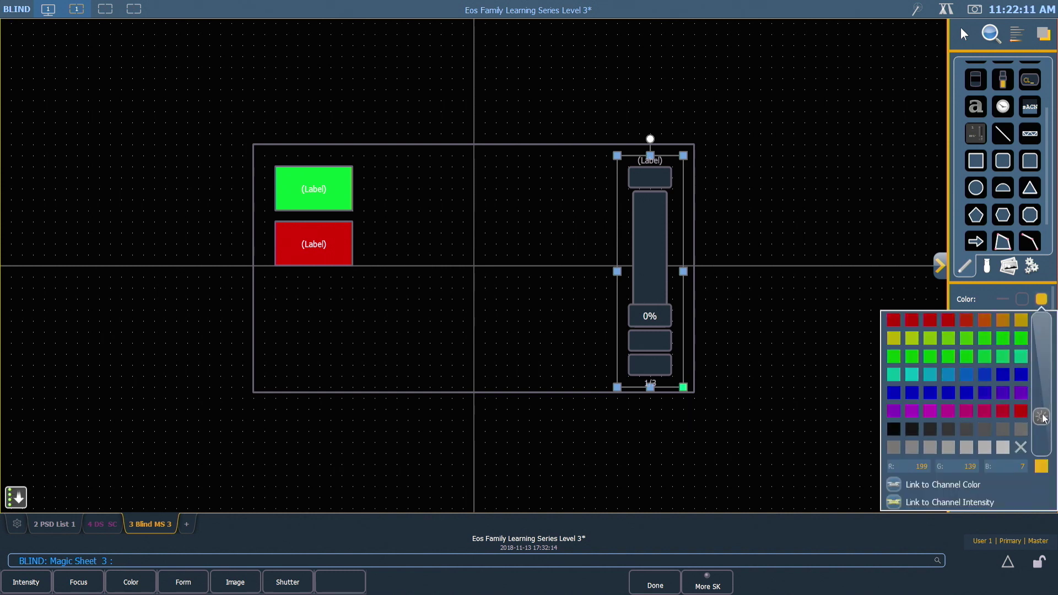
{"action": "left_click", "coordinate": [912, 322]}
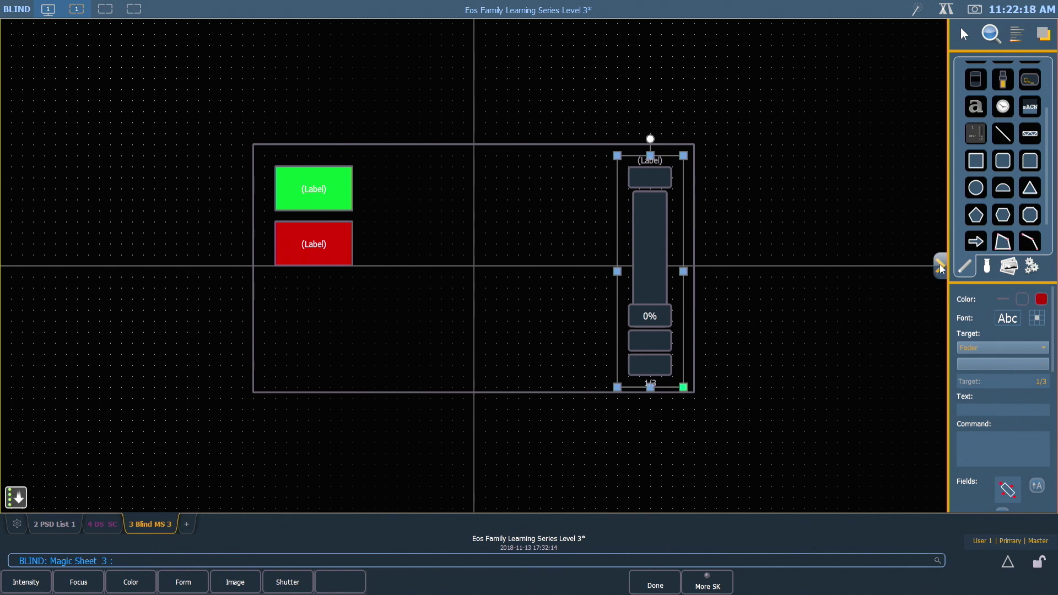
{"action": "left_click", "coordinate": [939, 265]}
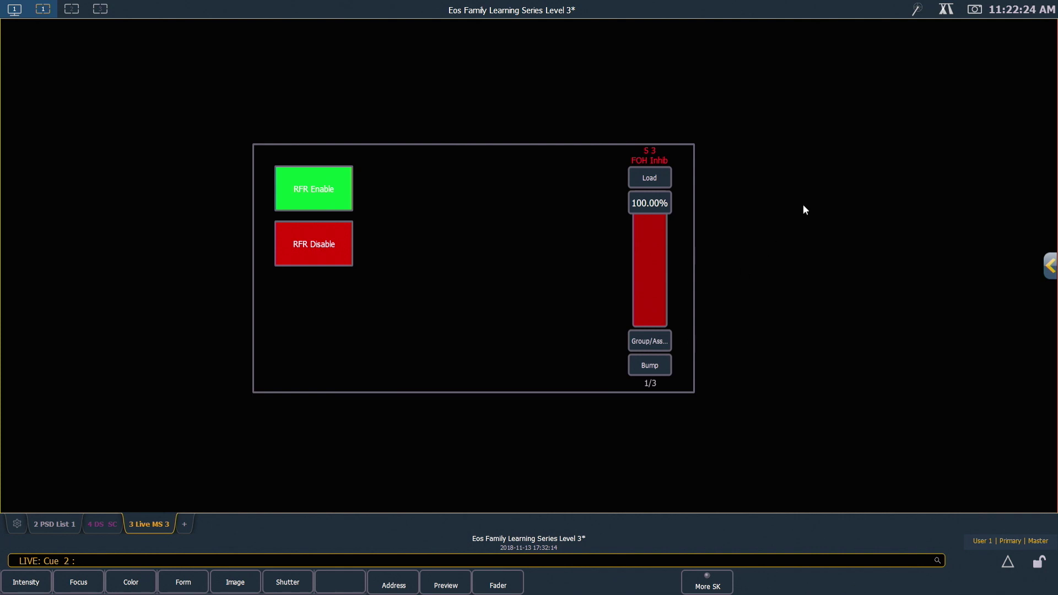
- Open the popup magic sheet browser and choose magic sheet 3 as the popup
{"action": "left_click", "coordinate": [916, 9]}
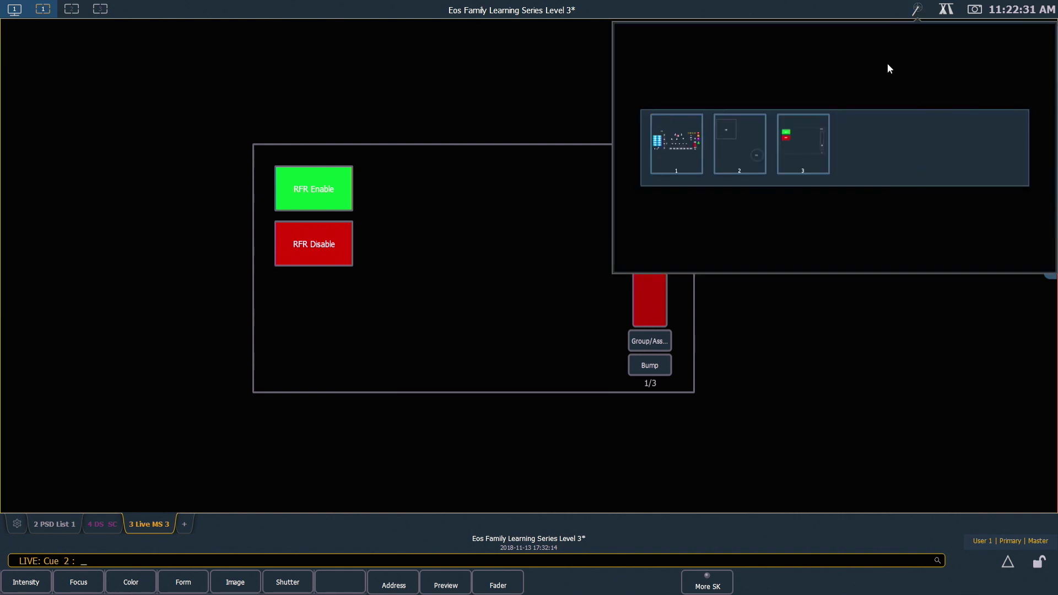
{"action": "left_click_drag", "start_coordinate": [898, 160], "coordinate": [977, 153]}
{"action": "left_click", "coordinate": [808, 143]}
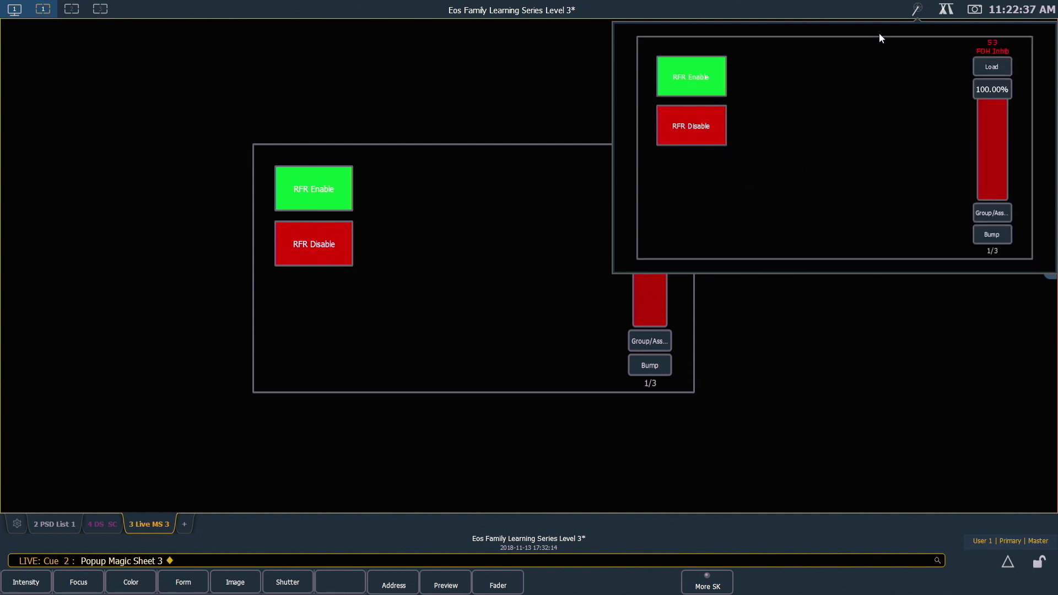
- Close the popup magic sheet and reopen it over the live channel table
{"action": "left_click", "coordinate": [915, 10]}
{"action": "left_click", "coordinate": [916, 10]}
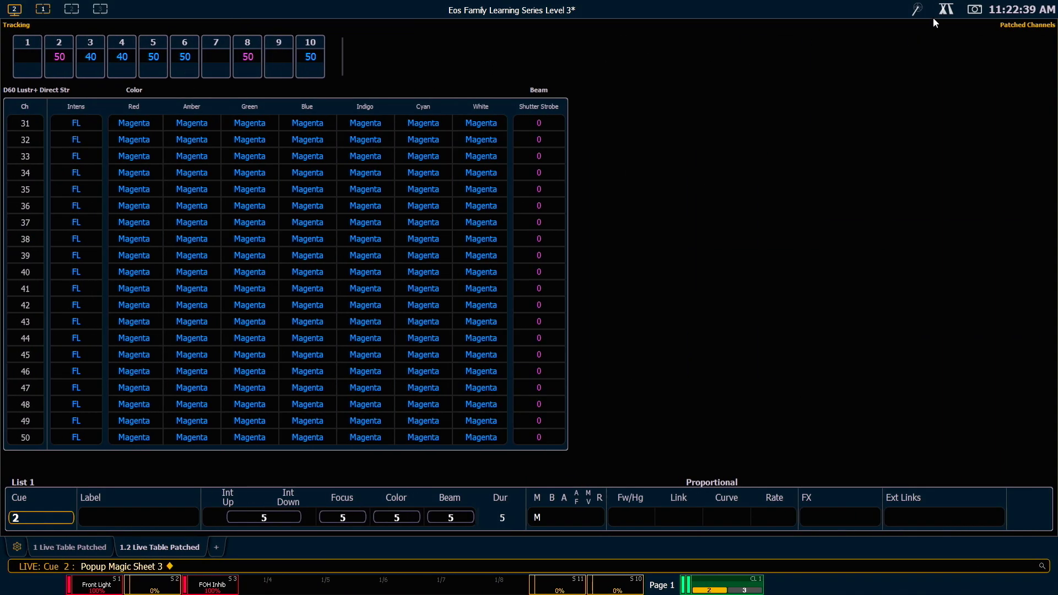
{"action": "left_click", "coordinate": [917, 11]}
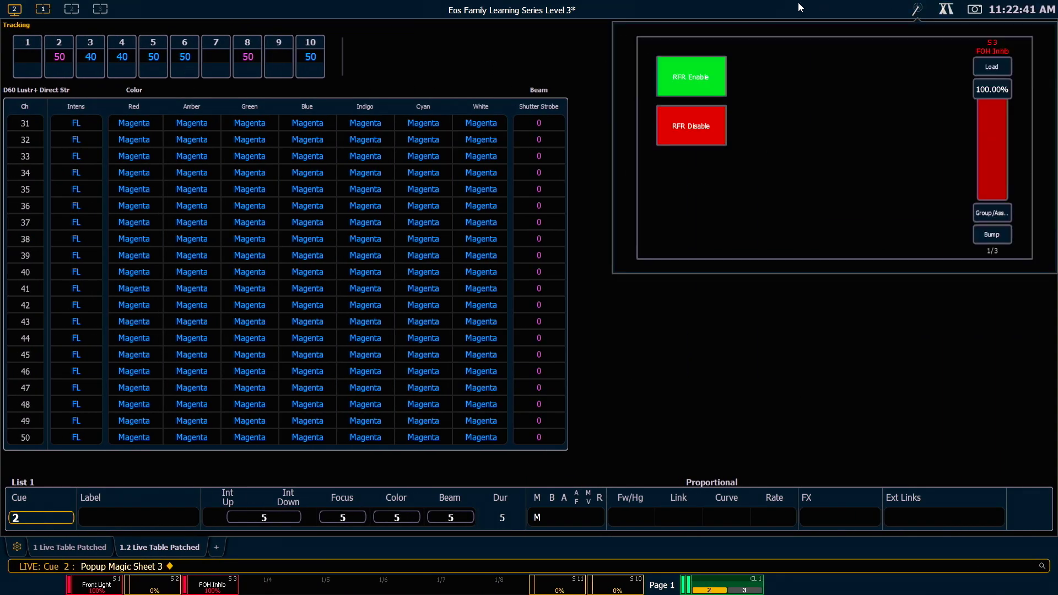
- Run the RFR Enable and RFR Disable macros from the popup magic sheet and dismiss the popup
{"action": "left_click", "coordinate": [708, 77]}
{"action": "left_click", "coordinate": [692, 122]}
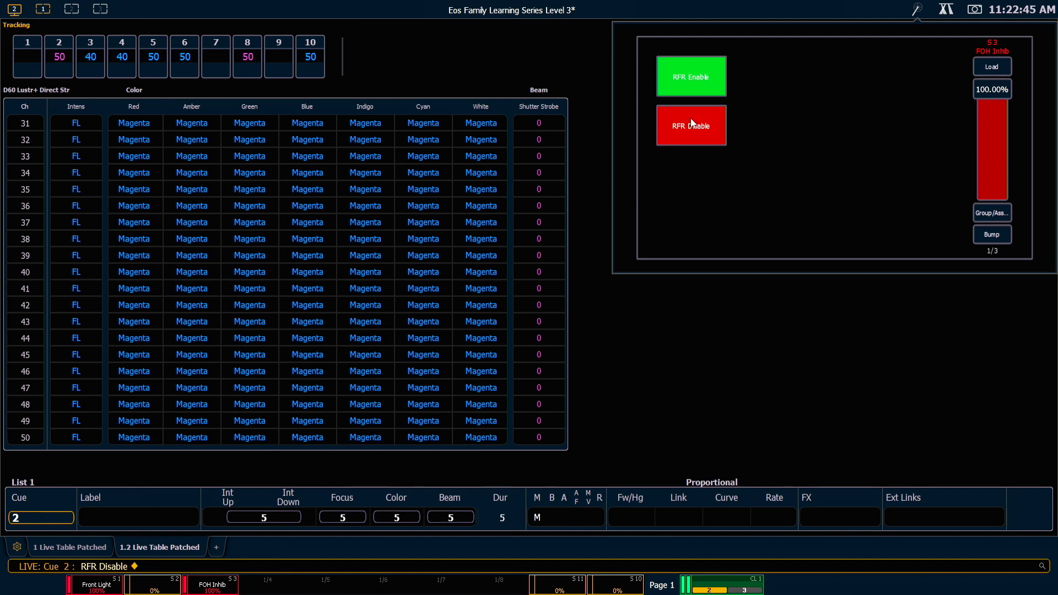
{"action": "left_click", "coordinate": [861, 14]}
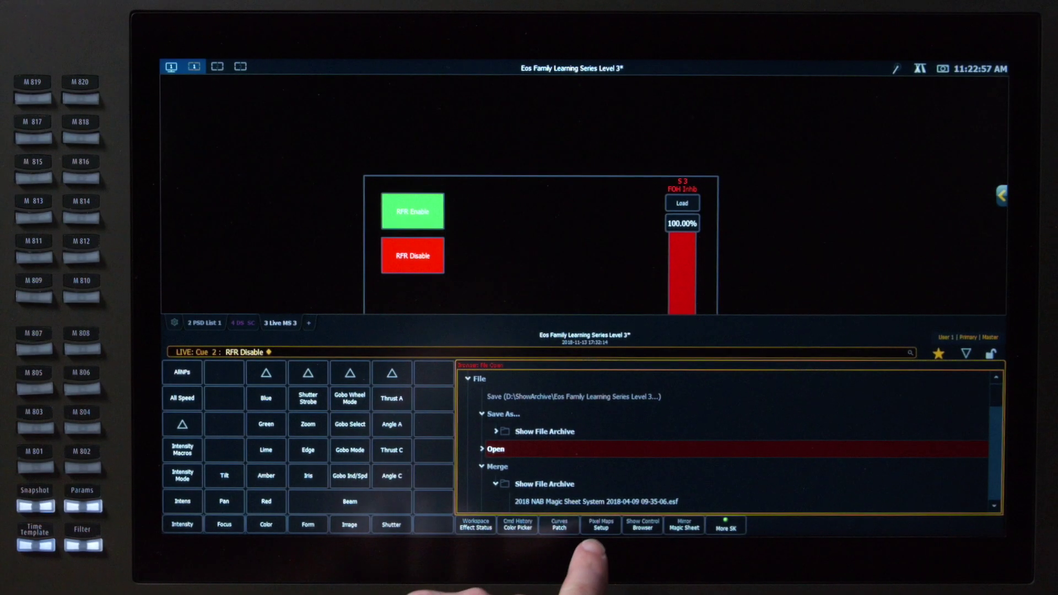
- Open the user display settings in Setup and select the Popup Nav Lock option
{"action": "left_click", "coordinate": [601, 524]}
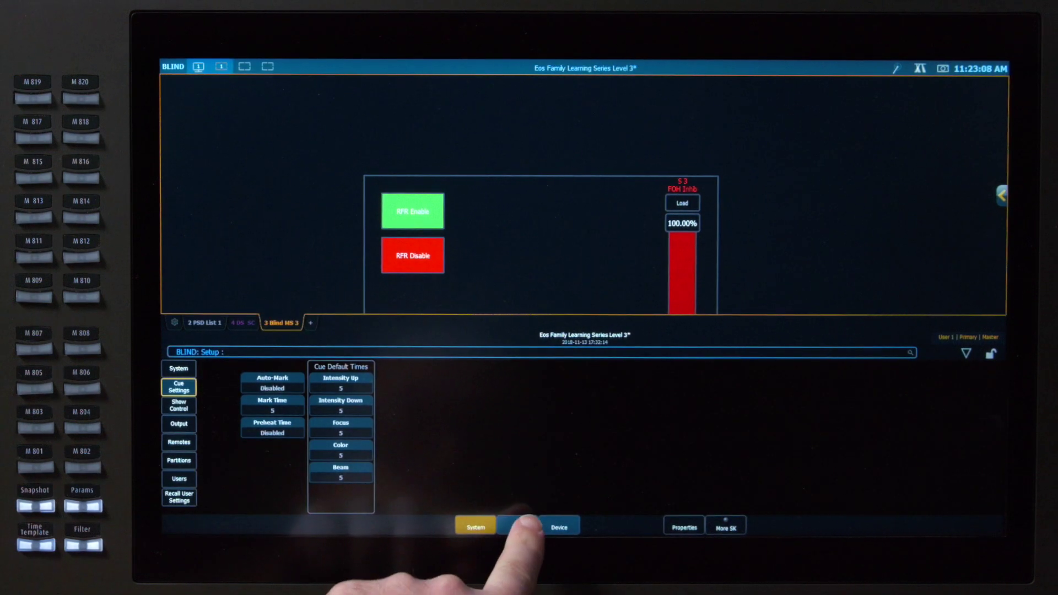
{"action": "left_click", "coordinate": [518, 526]}
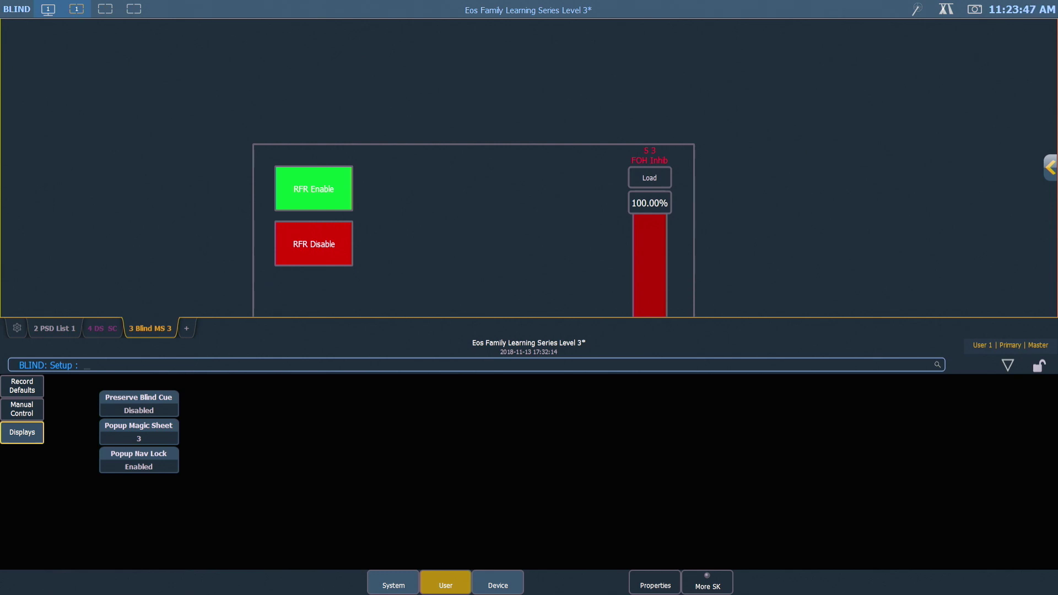
{"action": "left_click", "coordinate": [139, 460]}
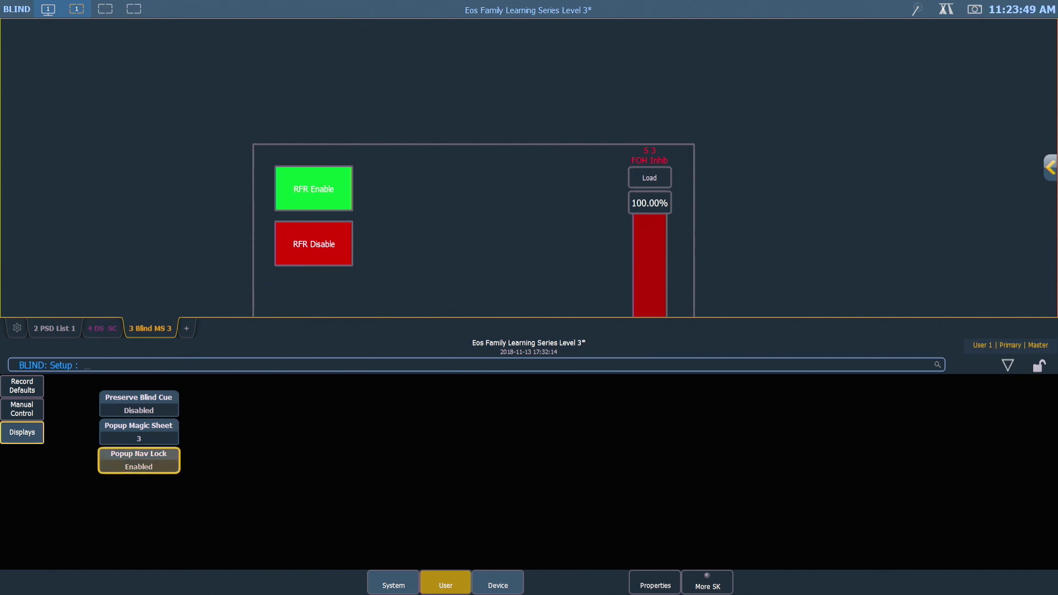